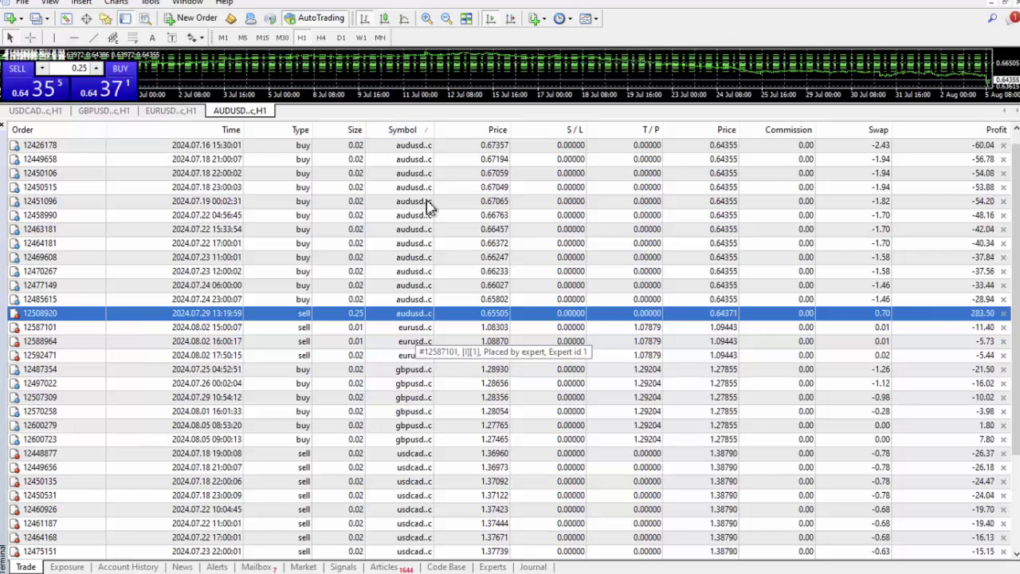
pyautogui.press('Print')
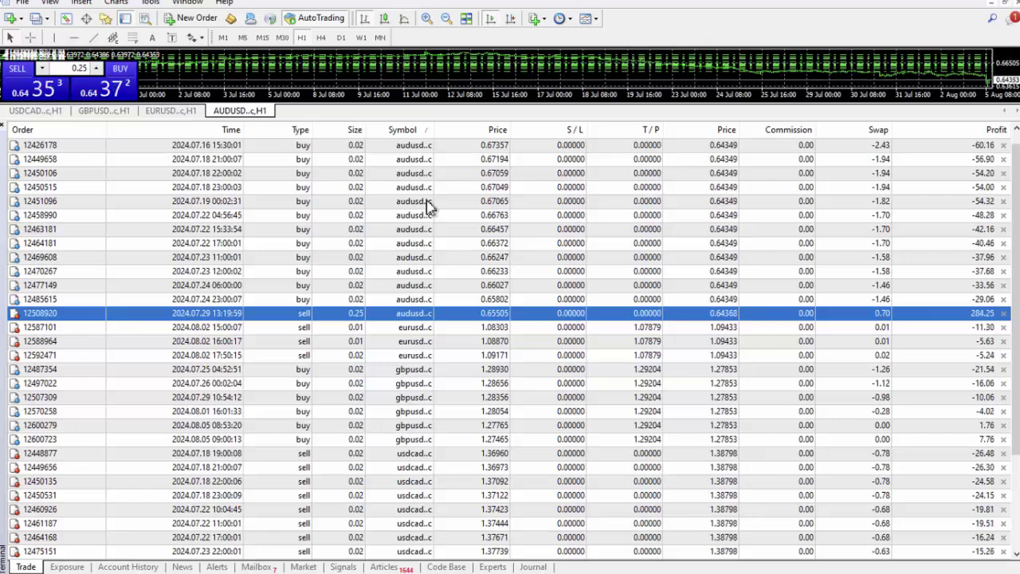
pyautogui.hotkey('ctrl', 'F6')
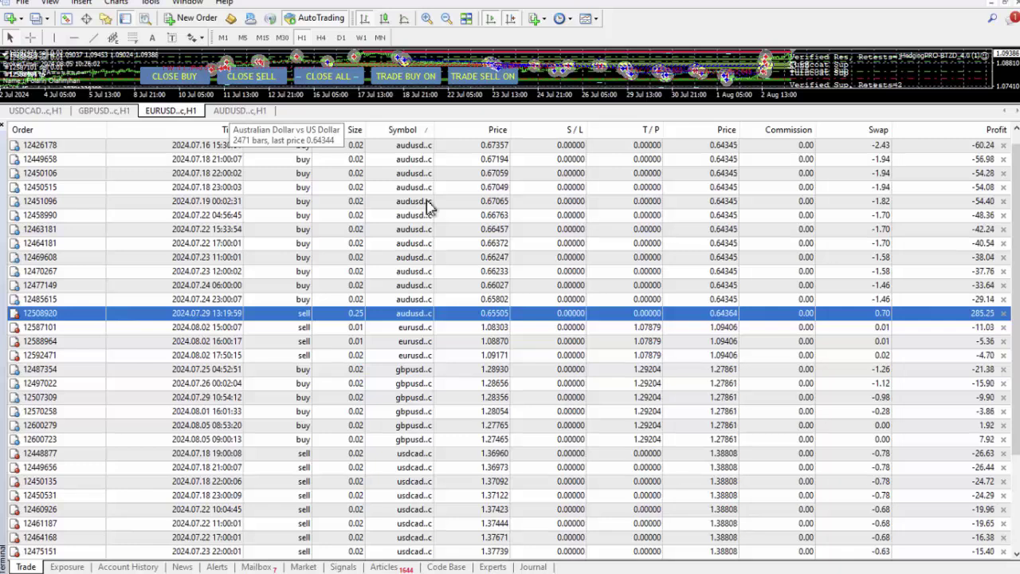
pyautogui.hotkey('ctrl', 'F6')
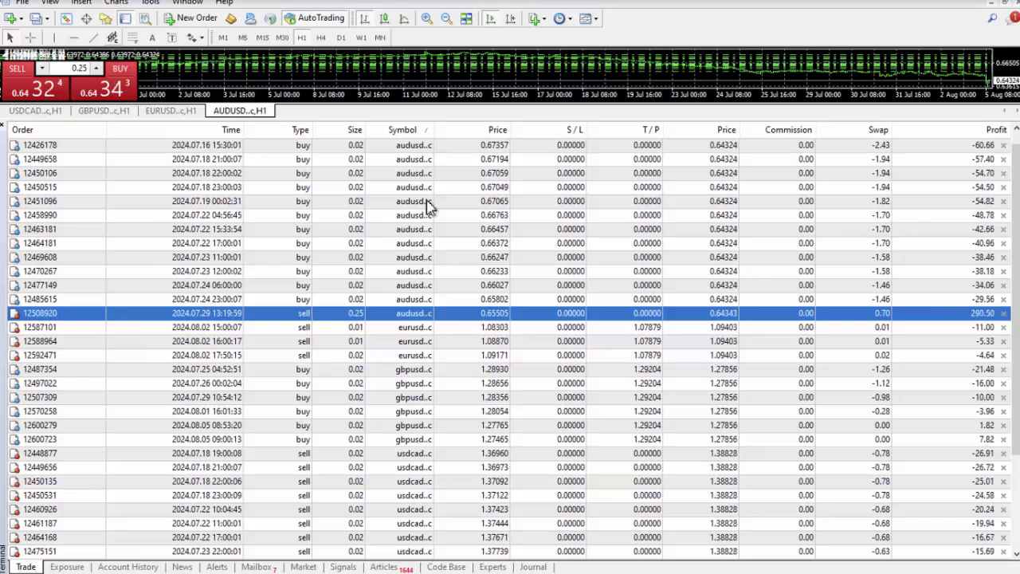
# Step: Open the Calculator and place it over the full-screen trading terminal, with the trade list showing from the oldest AUDUSD buy trade
pyautogui.press('ctrl+super+f')
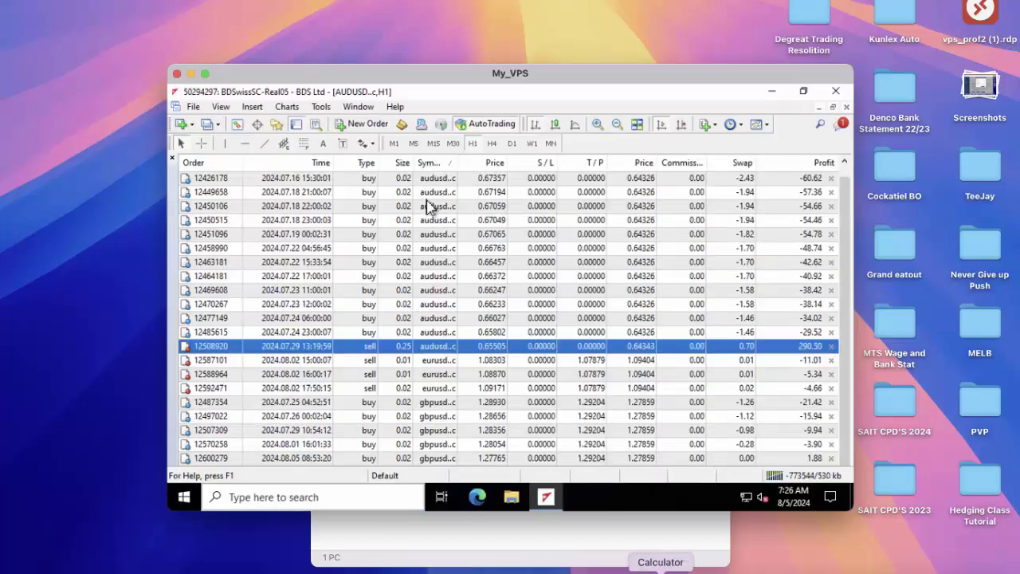
pyautogui.click(660, 568)
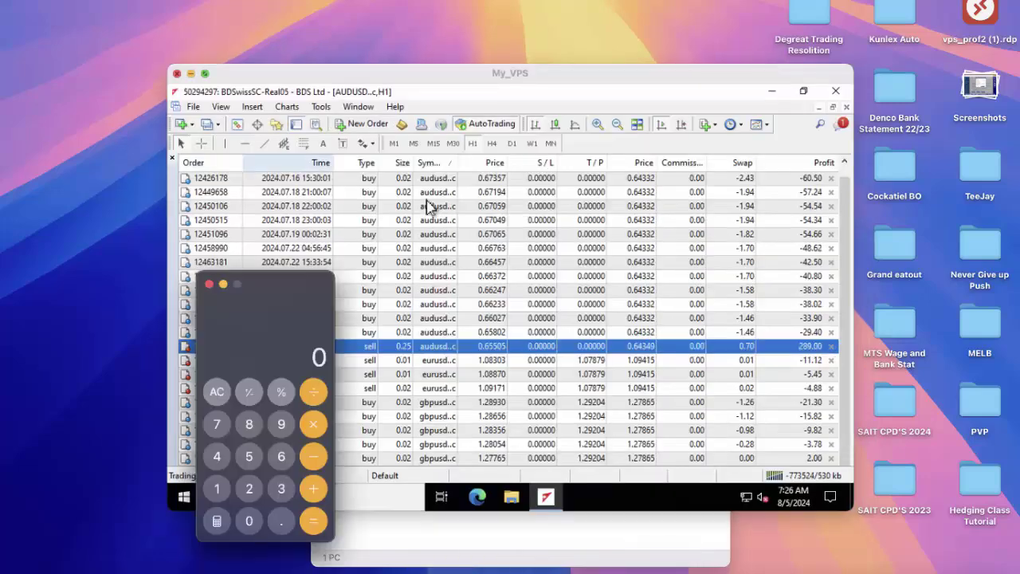
pyautogui.press('super+Tab')
pyautogui.press('ctrl+super+f')
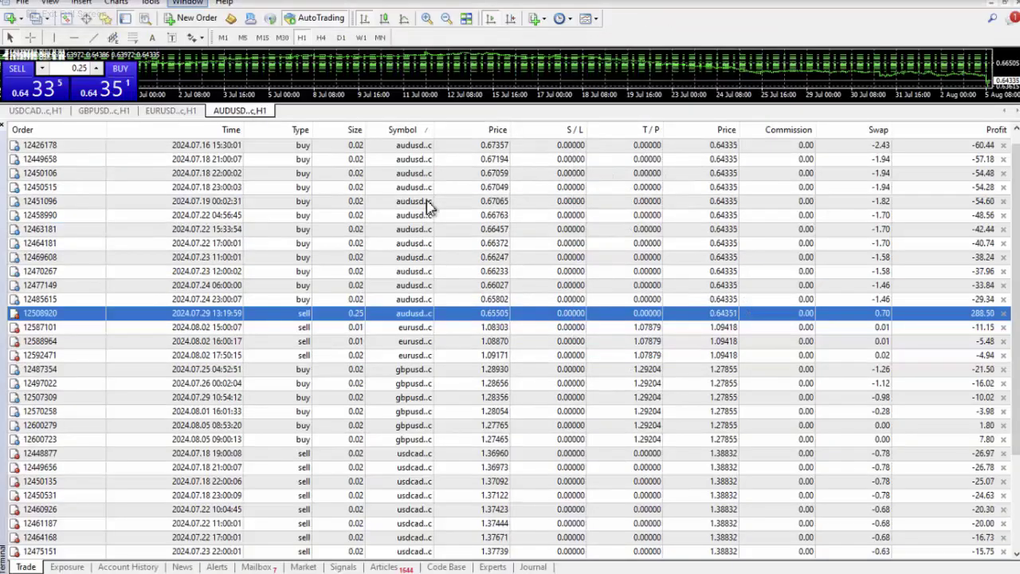
pyautogui.press('ctrl+super+f')
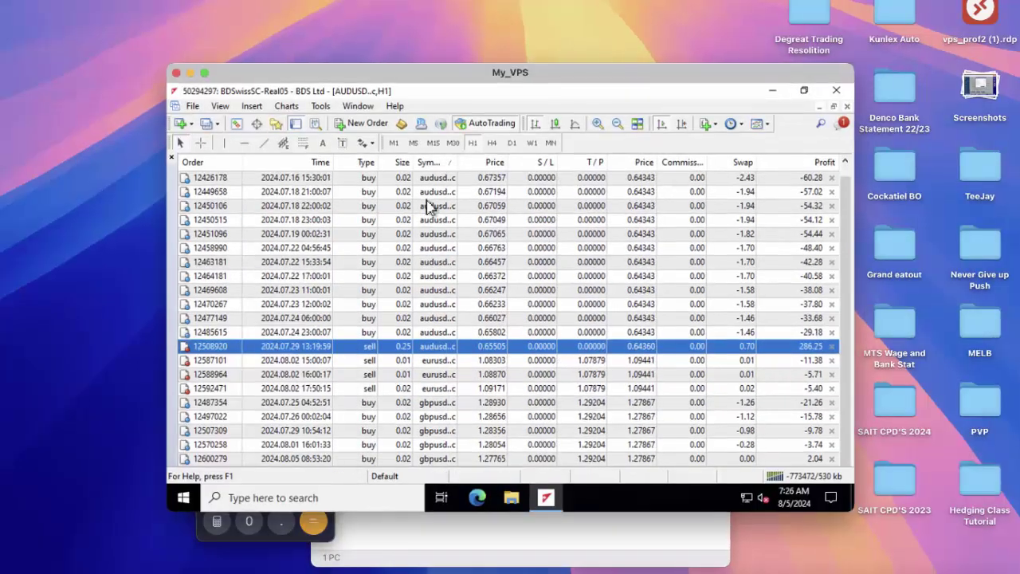
pyautogui.press('ctrl+super+f')
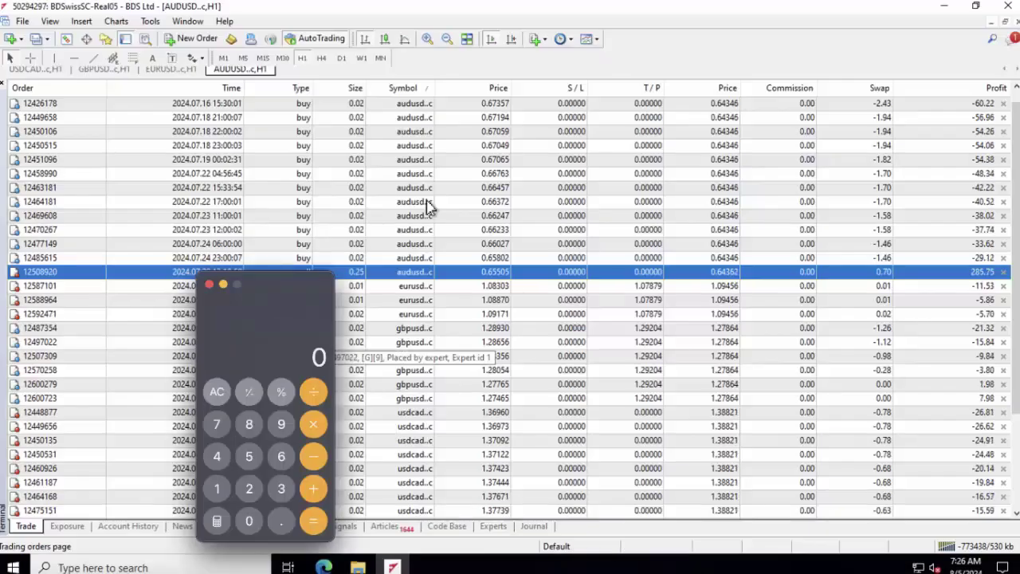
pyautogui.moveTo(271, 284); pyautogui.dragTo(157, 164)
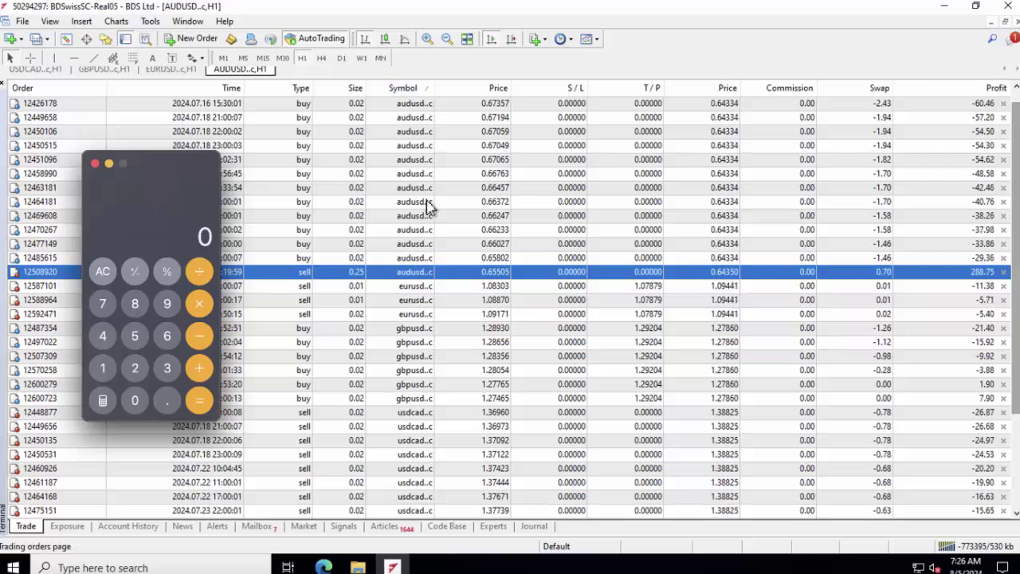
pyautogui.scroll(1, 428, 206)
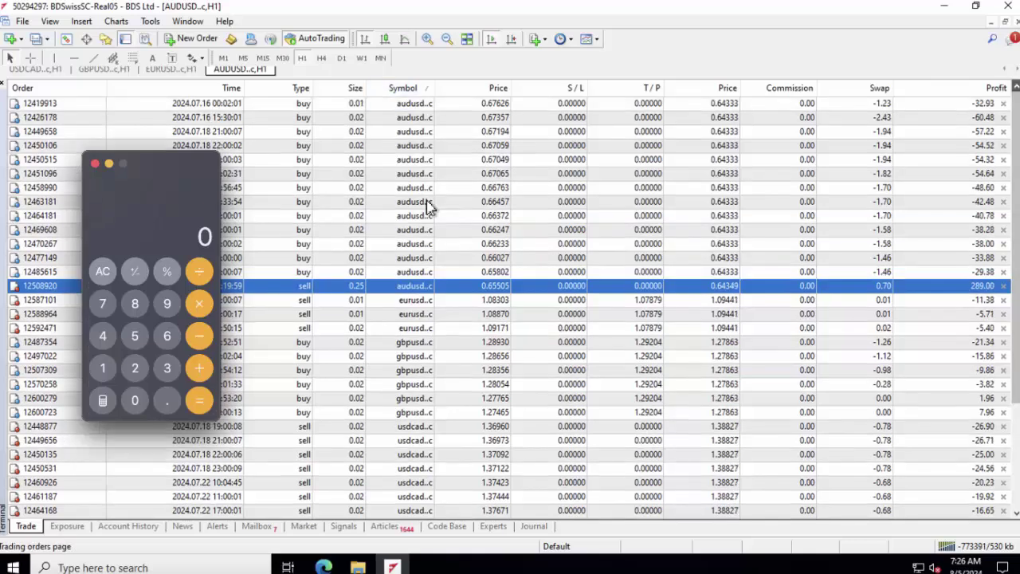
pyautogui.hotkey('alt', 'F4')
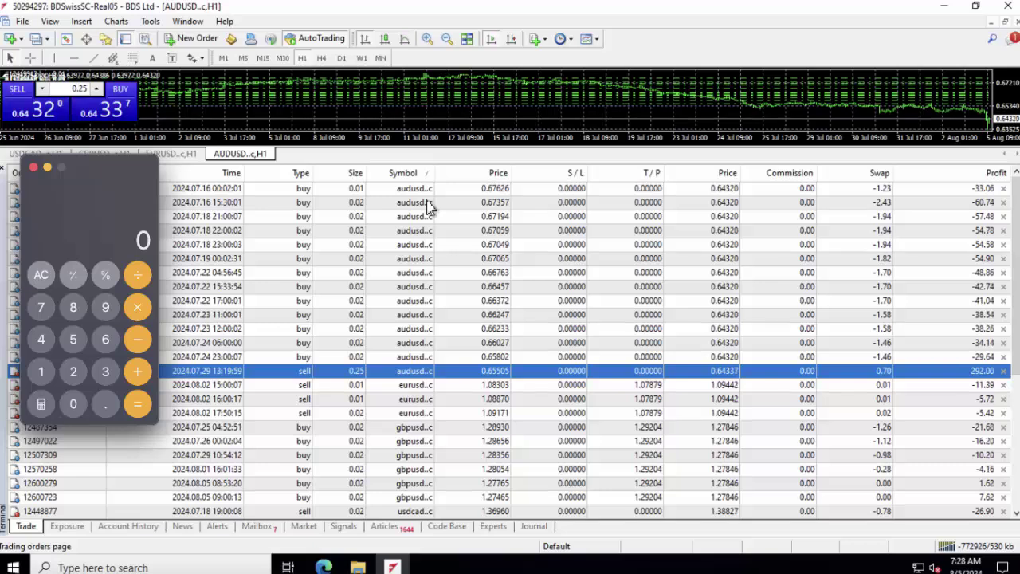
# Step: Calculate 34+61 to add up the rounded losses of the two oldest AUDUSD buy trades
pyautogui.write('33')
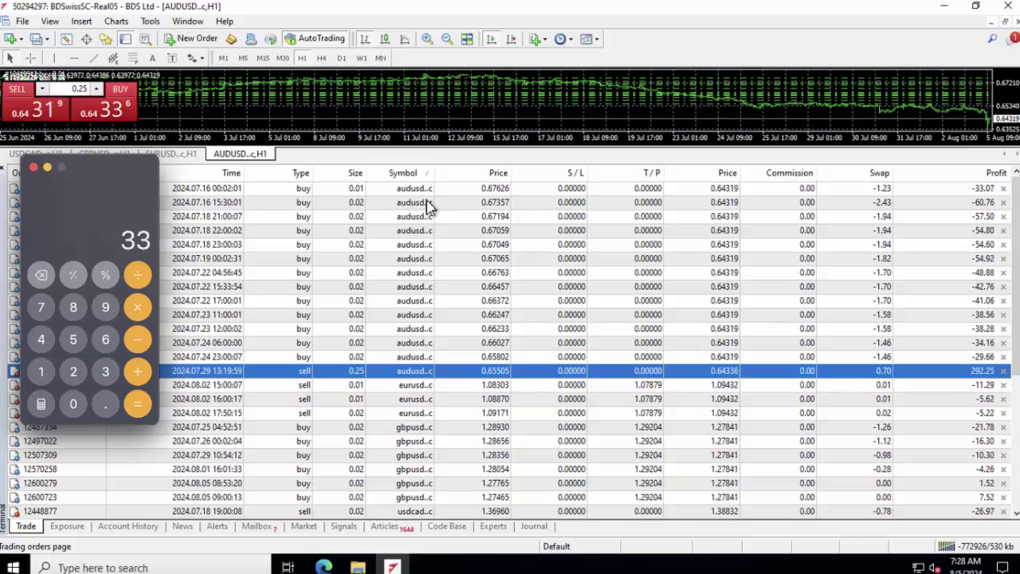
pyautogui.press('BackSpace')
pyautogui.write('4')
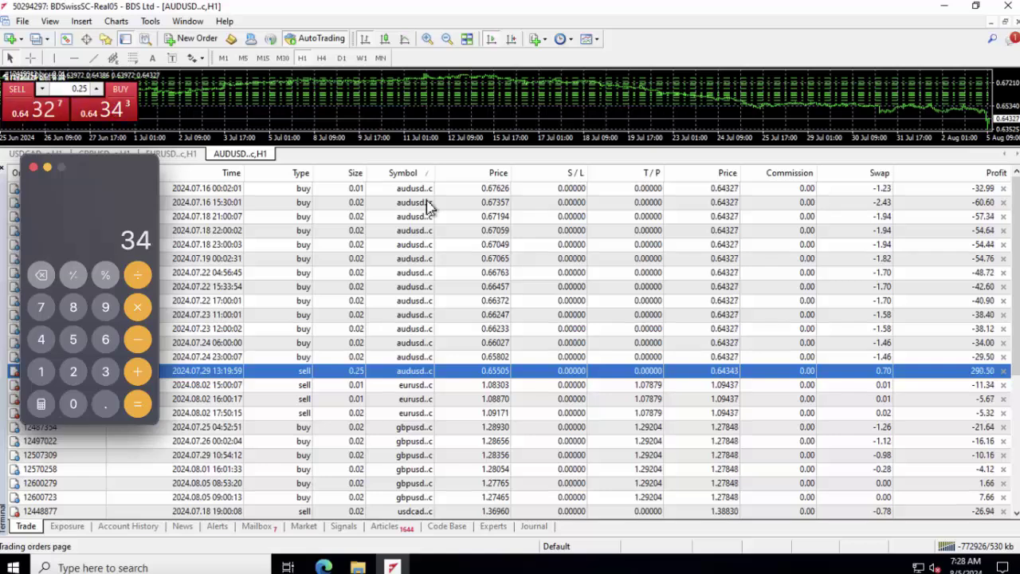
pyautogui.press('+')
pyautogui.write('61')
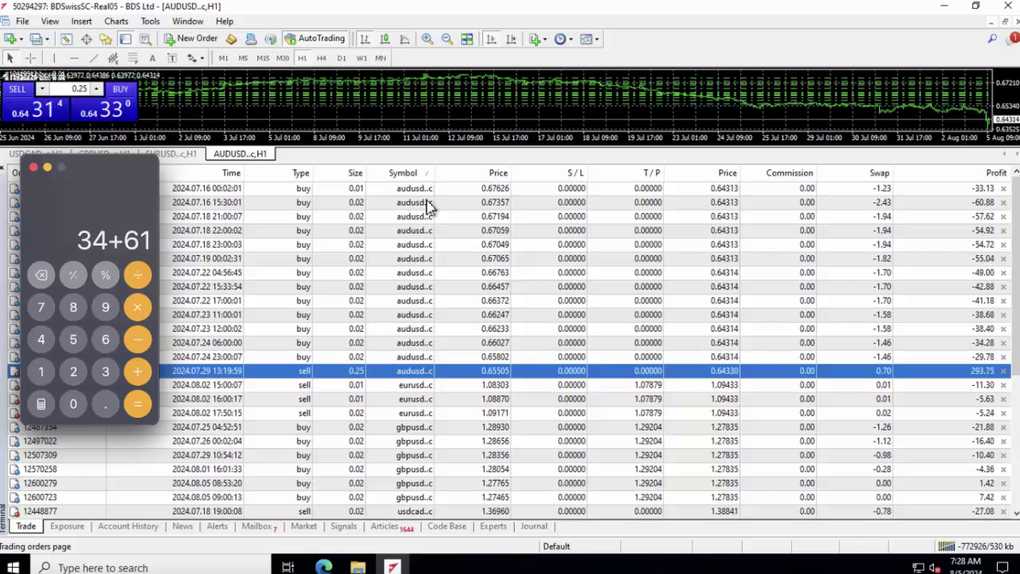
pyautogui.press('Return')
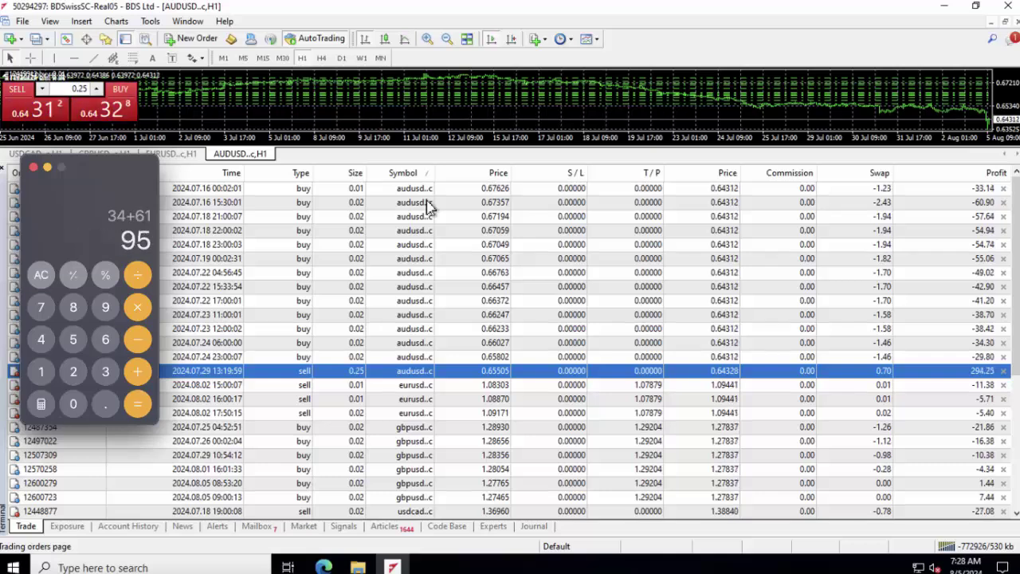
# Step: Add 58 and 55 to the running total for the third and fourth AUDUSD buy trades
pyautogui.press('+')
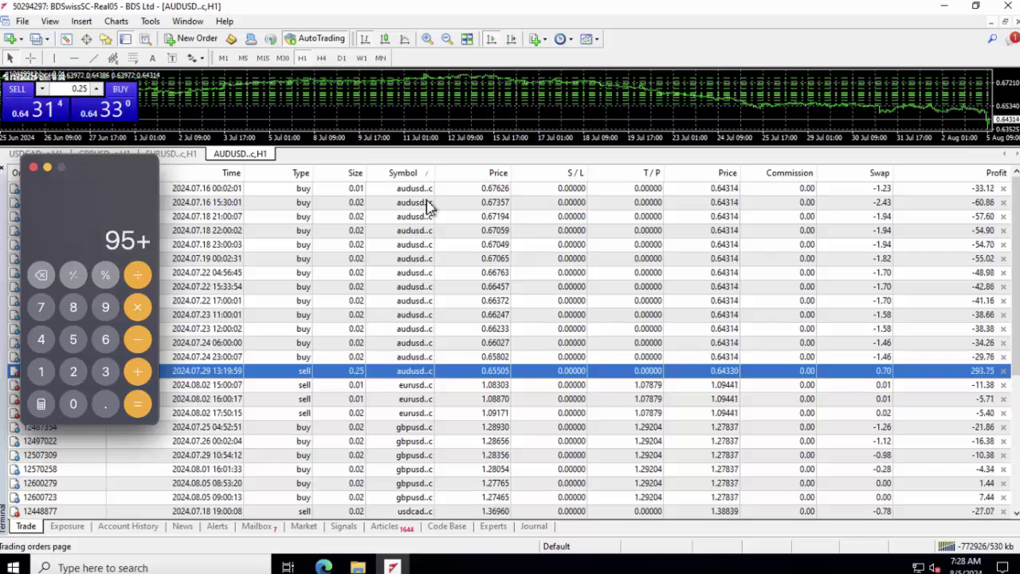
pyautogui.write('5')
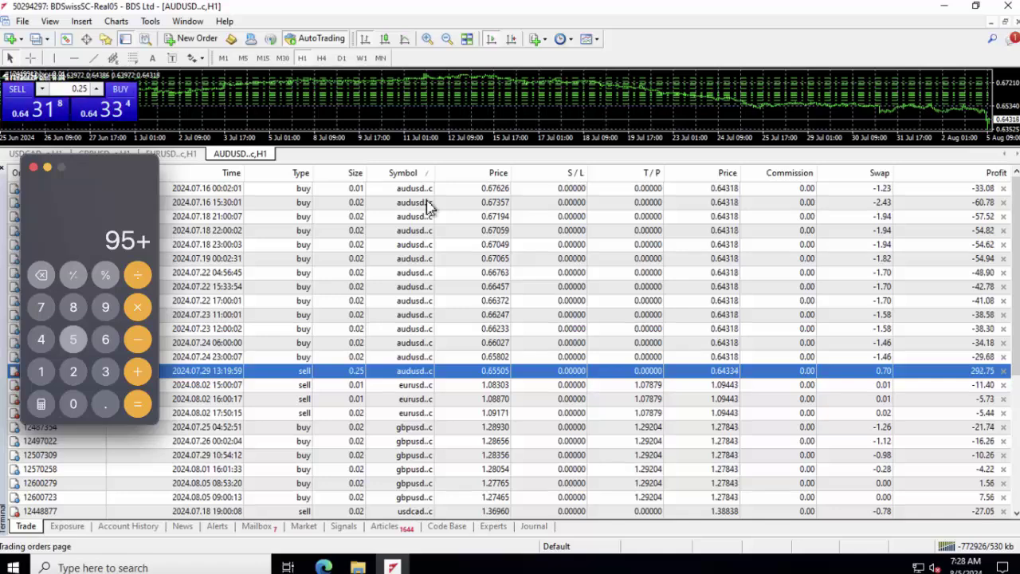
pyautogui.write('8')
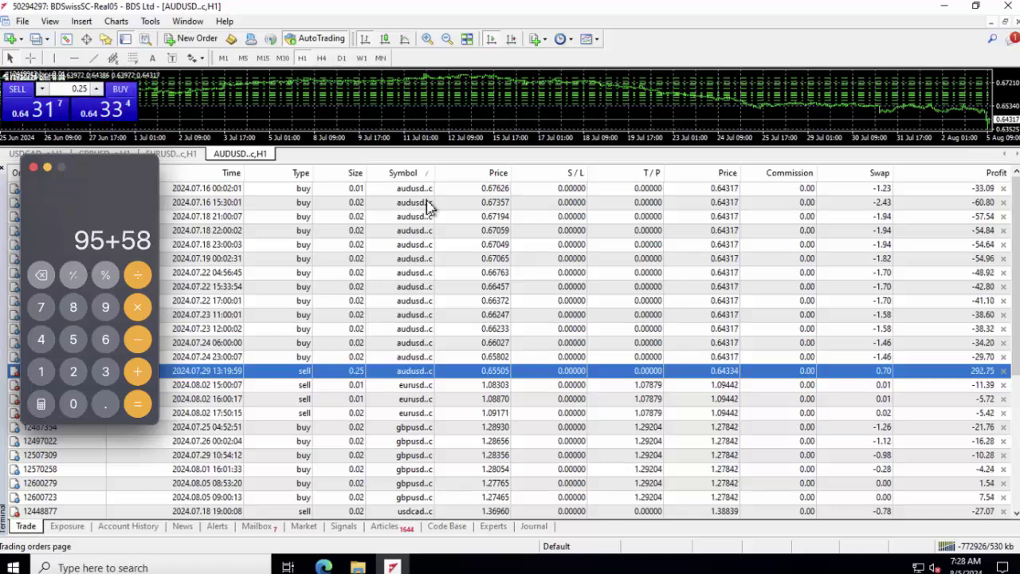
pyautogui.press('Return')
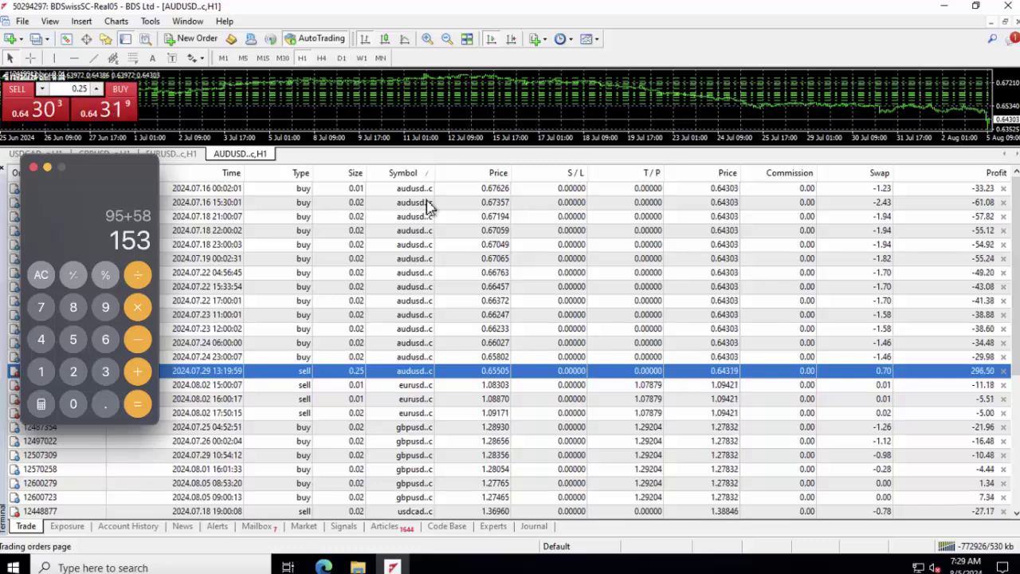
pyautogui.press('+')
pyautogui.write('55')
pyautogui.press('Return')
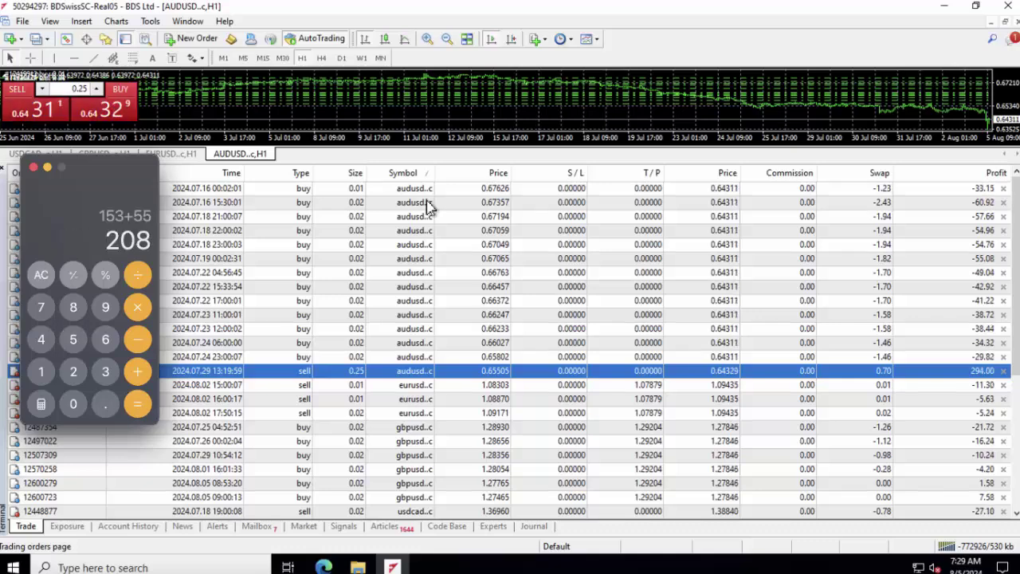
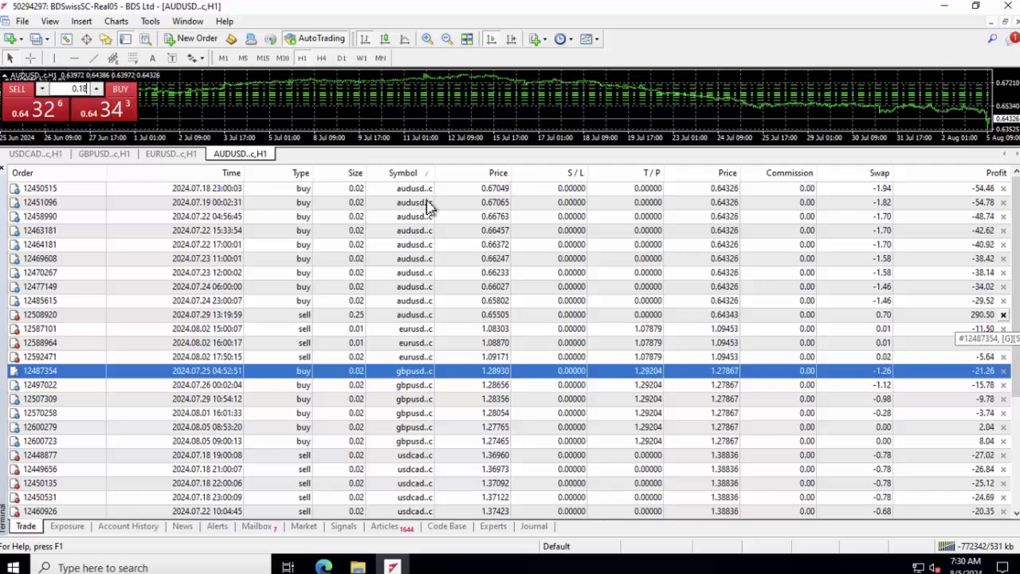
# Step: Close the 0.25-lot AUDUSD sell trade and replace it with a new 0.18-lot AUDUSD sell trade
pyautogui.press('Up')
pyautogui.press('Up')
pyautogui.press('Up')
pyautogui.press('Up')
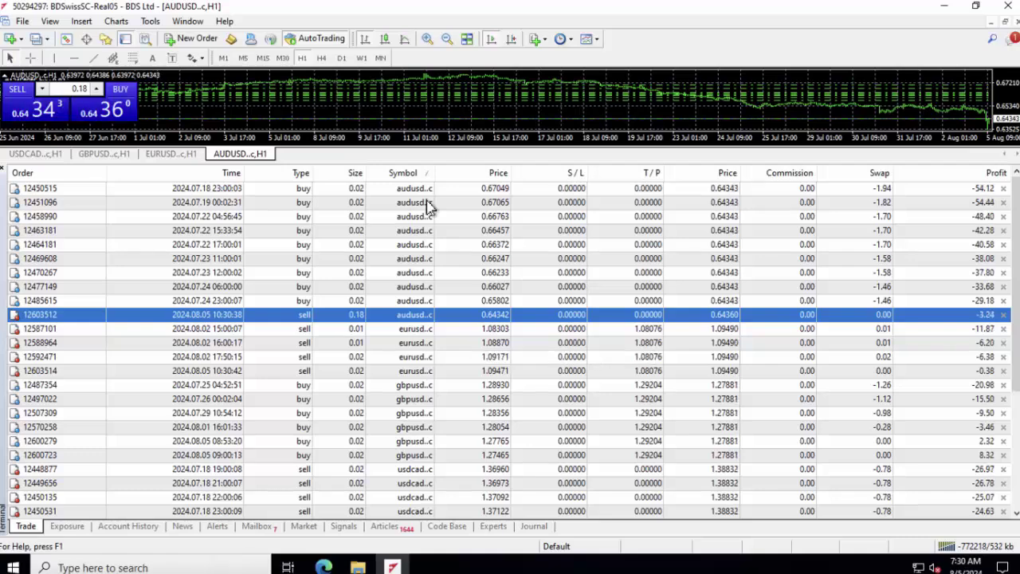
# Step: Show the account history and limit it to a custom period of Today
pyautogui.hotkey('ctrl', 'Tab')
pyautogui.hotkey('ctrl', 'Tab')
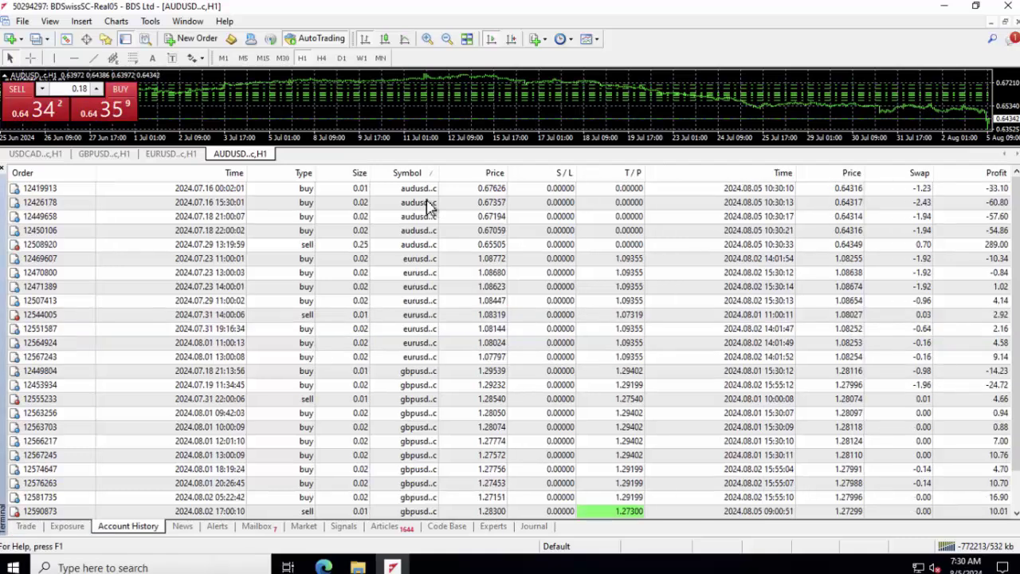
pyautogui.rightClick(429, 244)
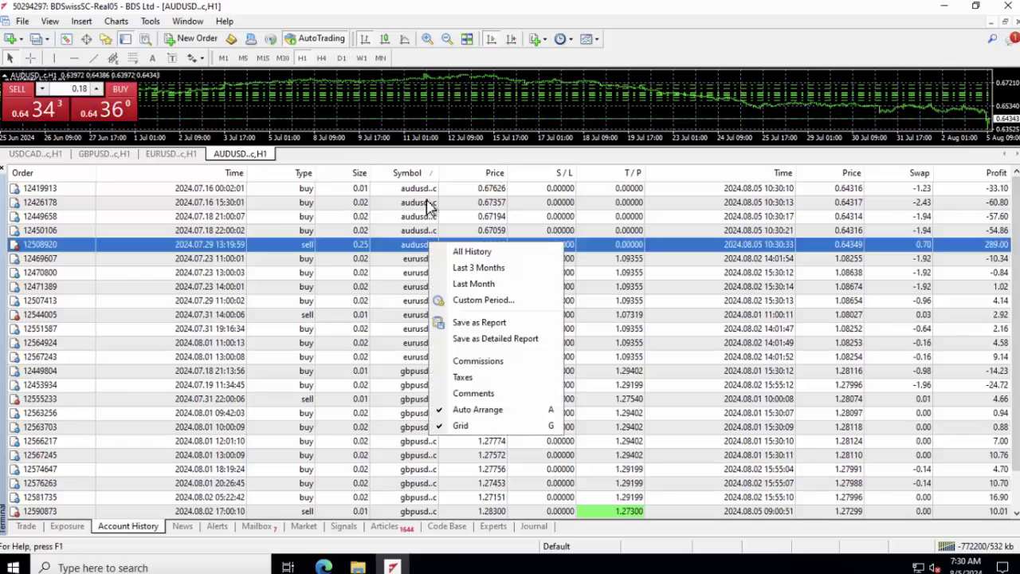
pyautogui.press('Down')
pyautogui.press('Down')
pyautogui.press('Down')
pyautogui.press('Down')
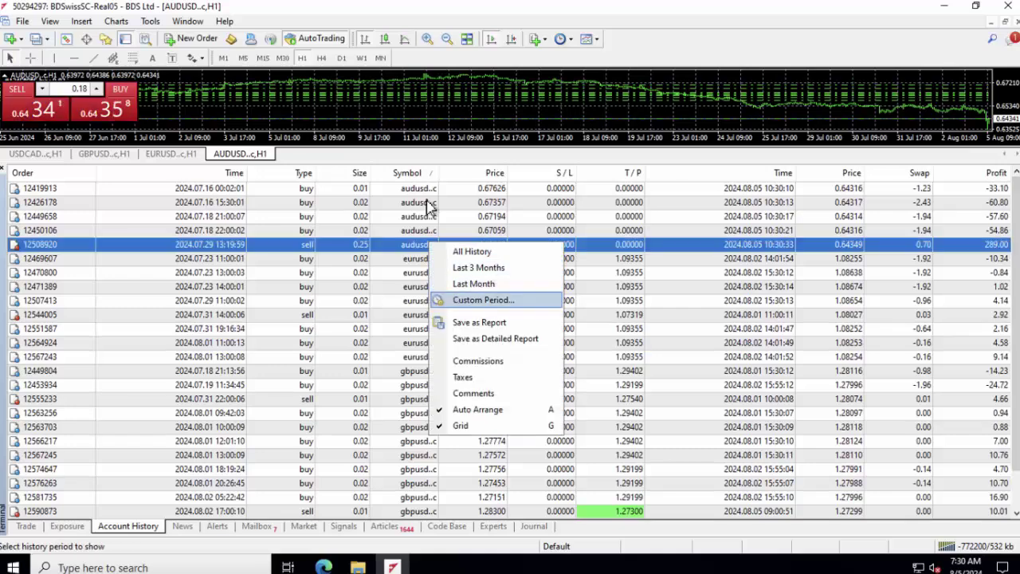
pyautogui.press('Return')
pyautogui.hotkey('alt', 'Down')
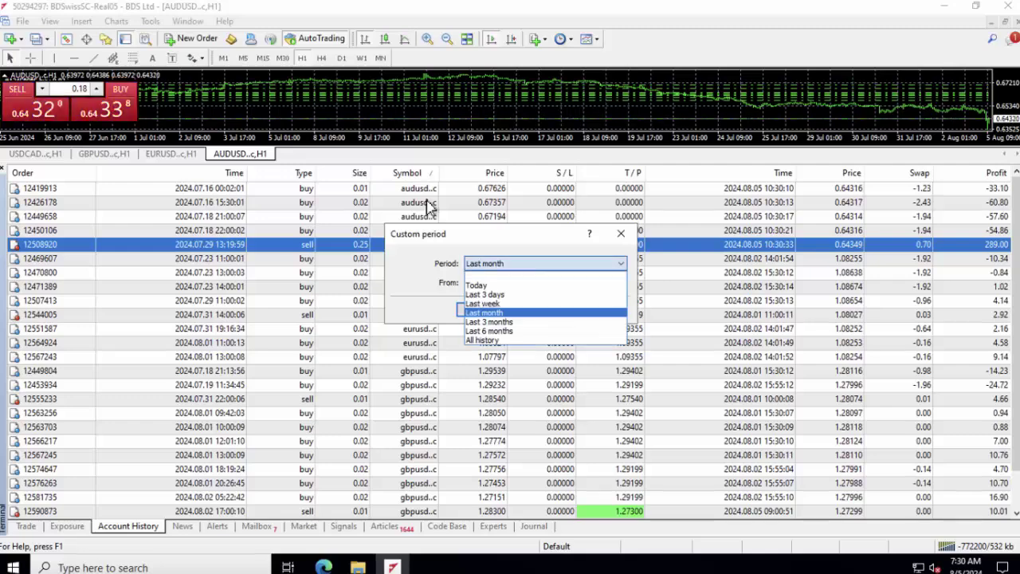
pyautogui.press('Home')
pyautogui.press('Return')
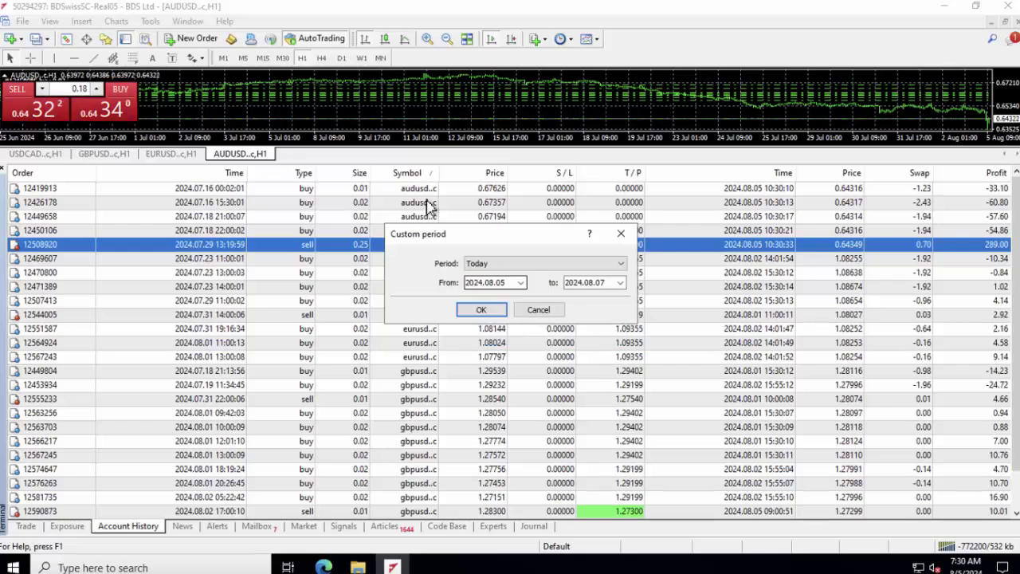
pyautogui.press('Return')
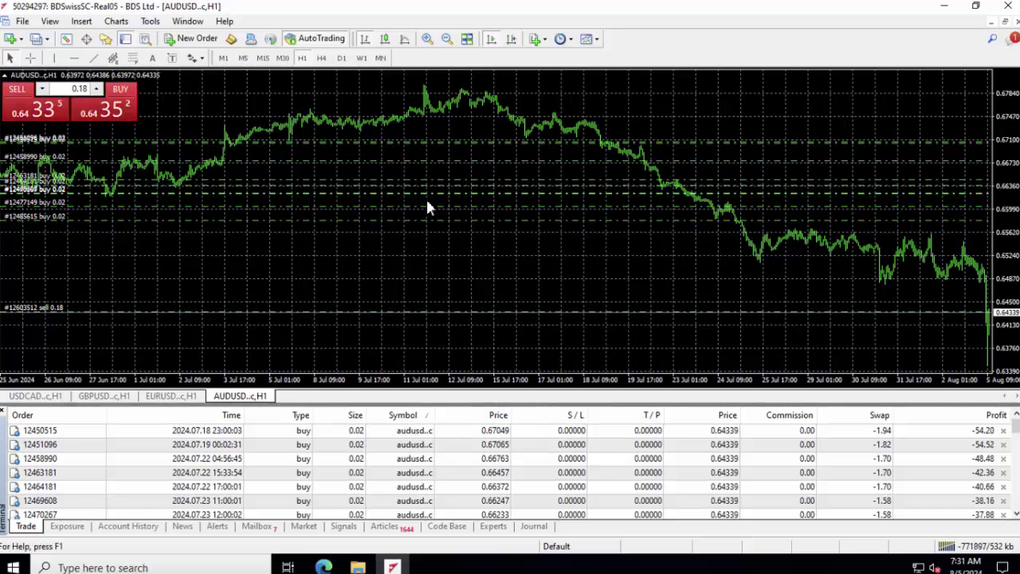
# Step: Enlarge the open trades list and go through the remaining AUDUSD buy trades down to the newest one
pyautogui.moveTo(428, 255); pyautogui.dragTo(428, 238)
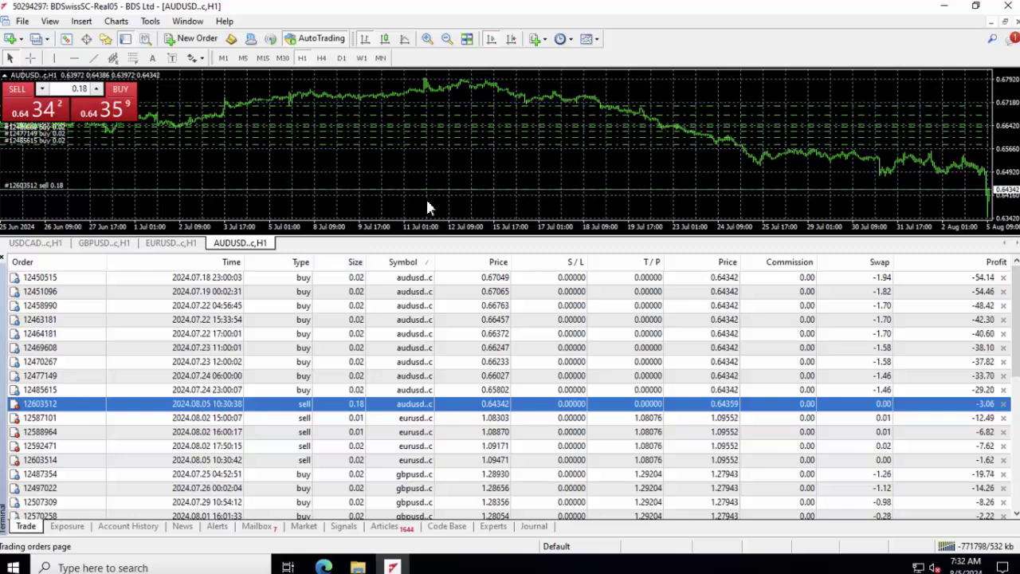
pyautogui.press('Home')
pyautogui.press('Down')
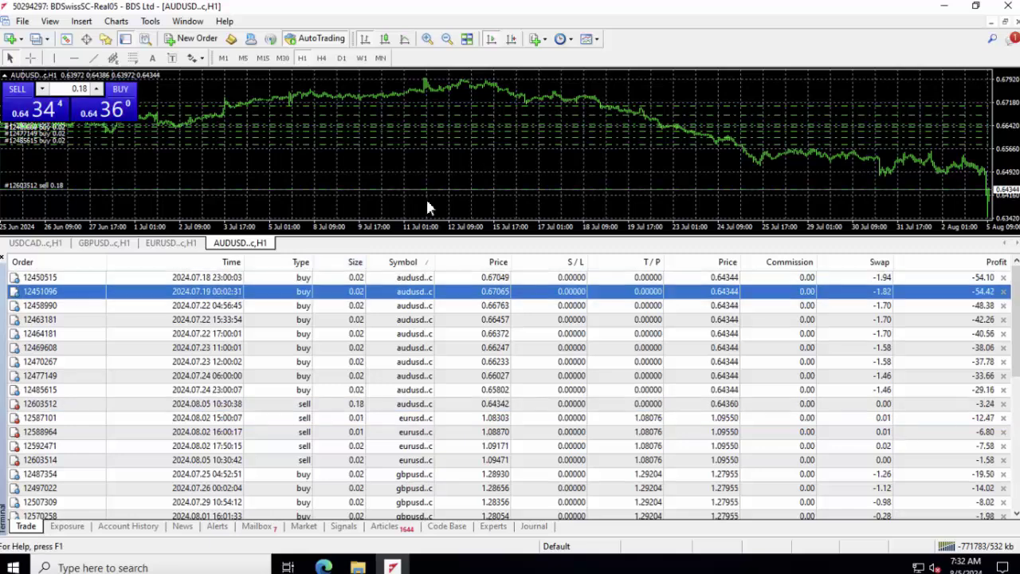
pyautogui.press('Down')
pyautogui.press('Down')
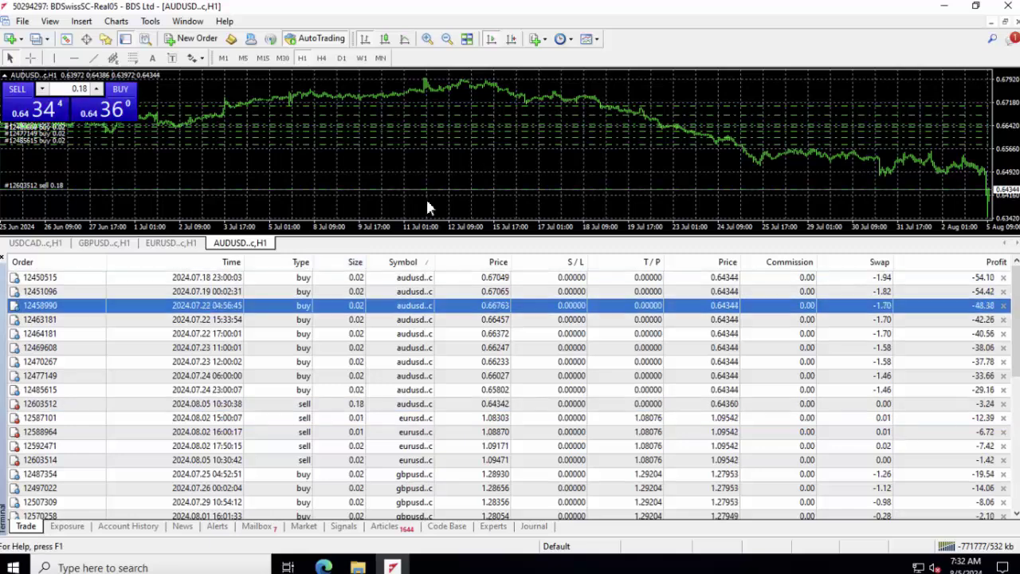
pyautogui.press('Down')
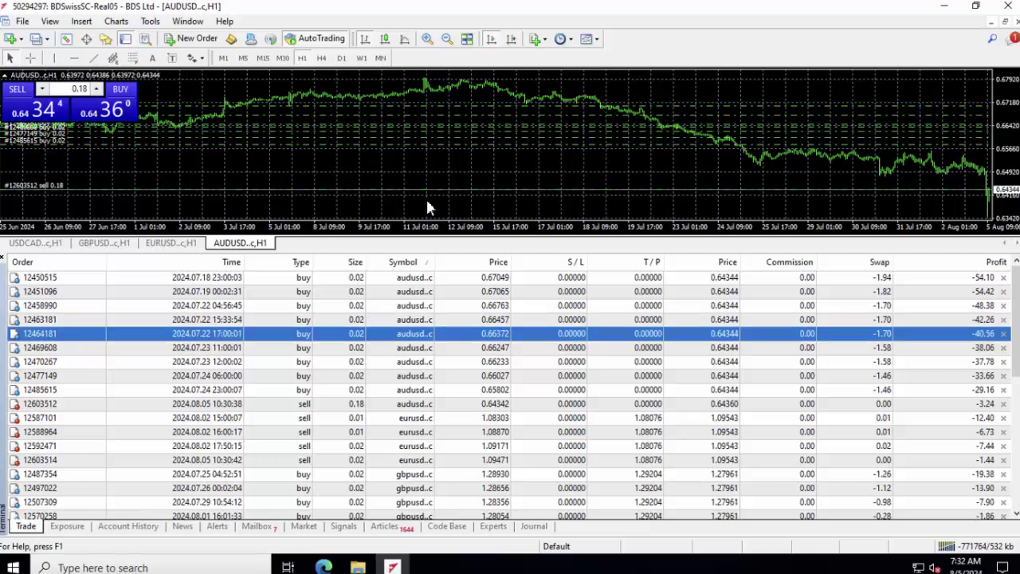
pyautogui.press('Down')
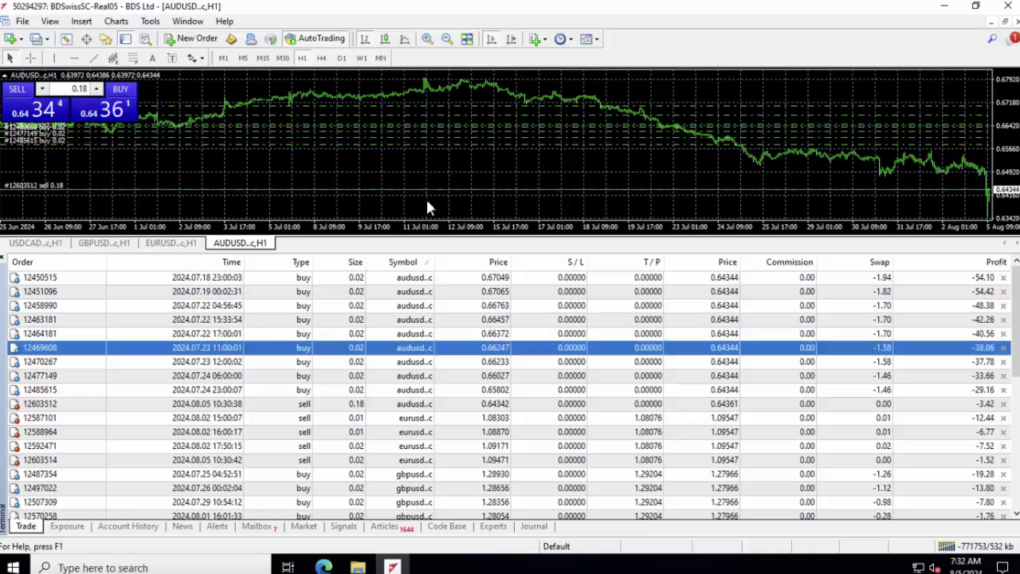
pyautogui.press('Down')
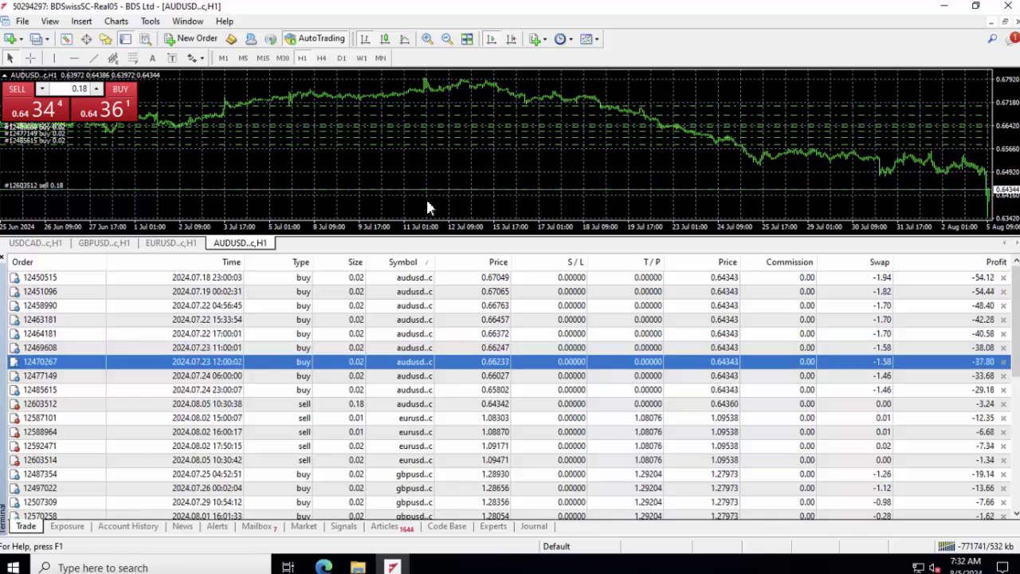
pyautogui.press('Down')
pyautogui.press('Down')
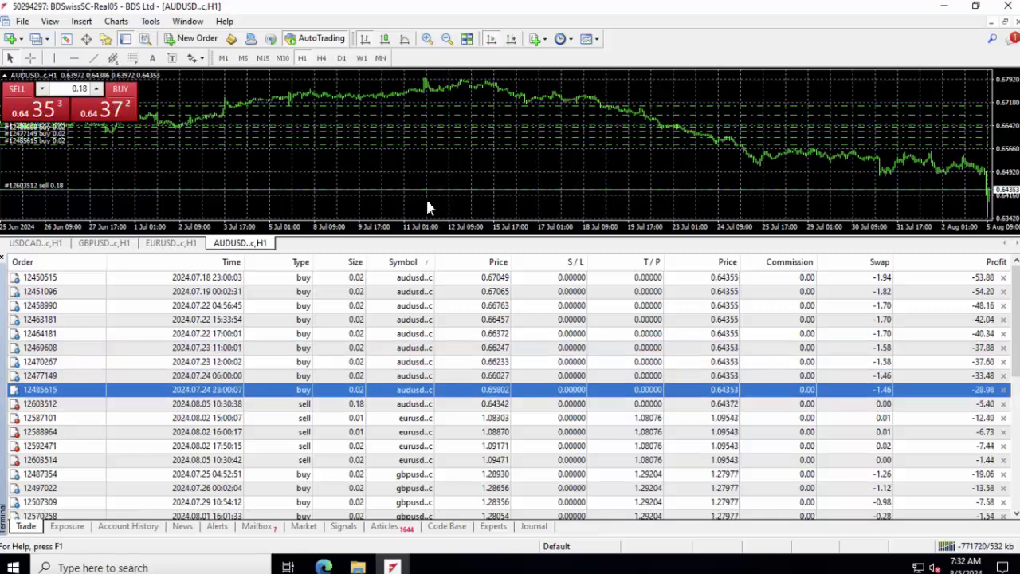
# Step: Compare the newest AUDUSD buy trade with the 0.18-lot AUDUSD sell trade in the open trades list
pyautogui.press('Down')
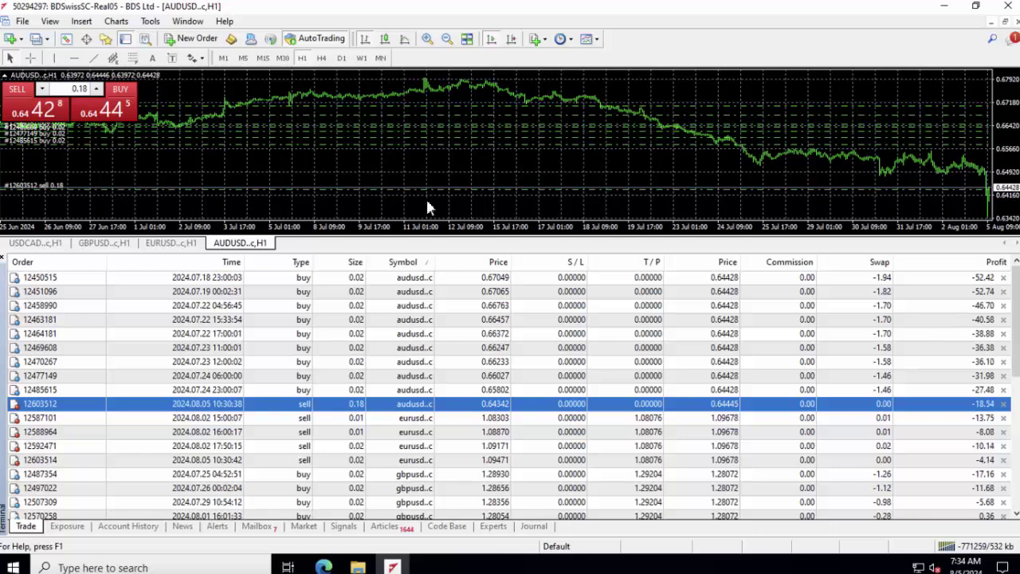
pyautogui.press('Up')
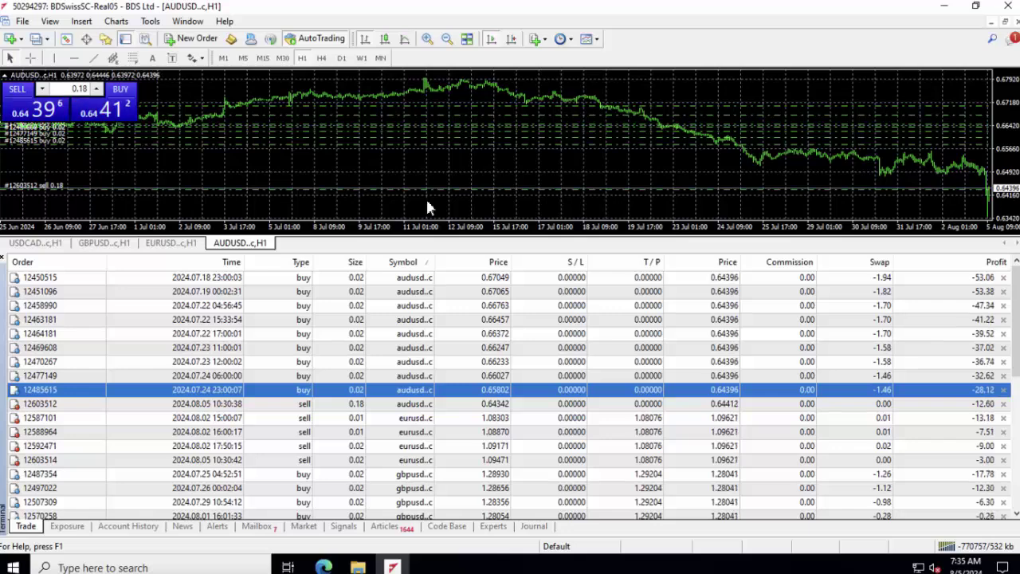
pyautogui.press('Down')
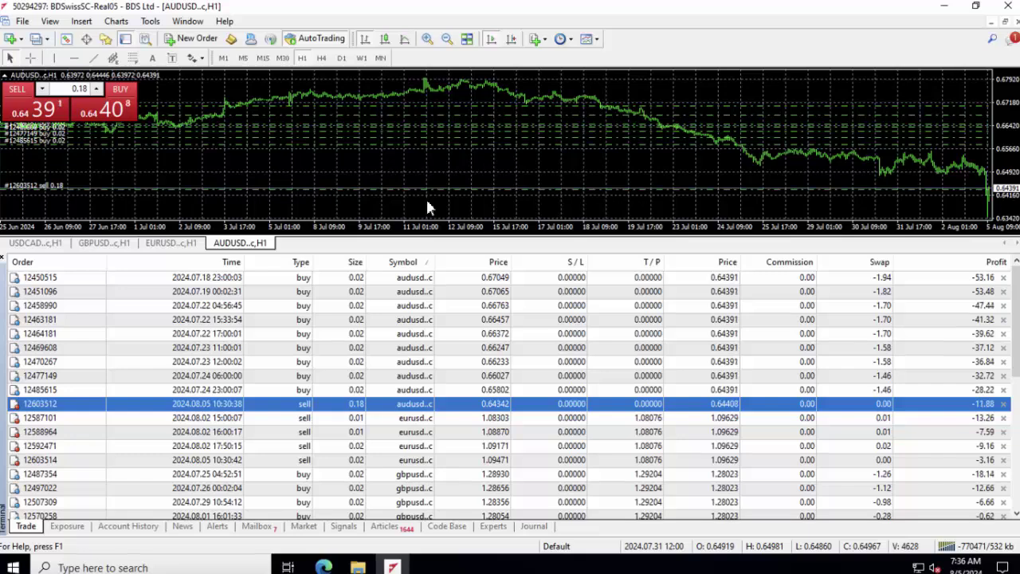
pyautogui.hotkey('alt', 'Right')
pyautogui.press('Right')
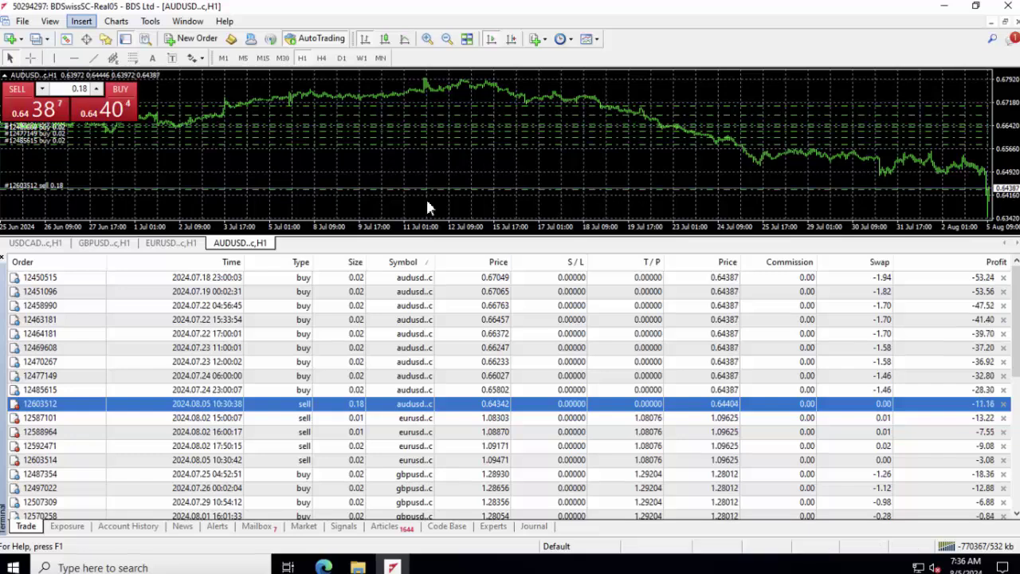
pyautogui.press('Right')
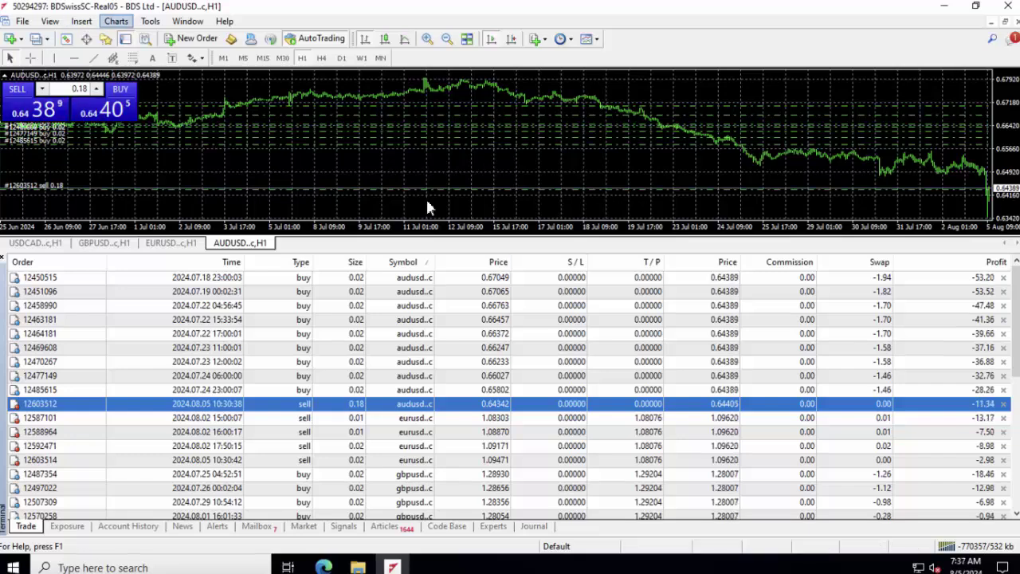
pyautogui.press('Escape')
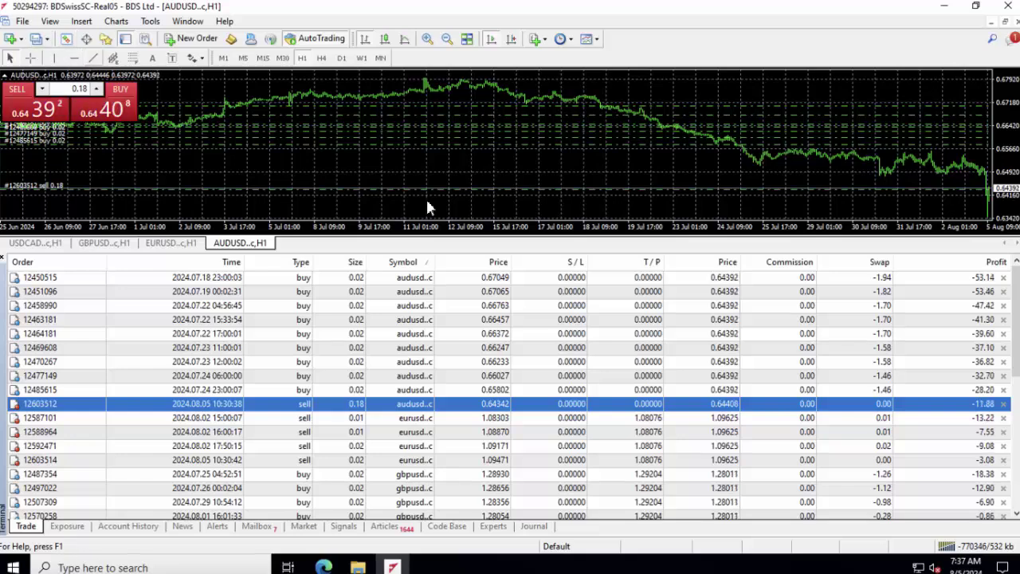
# Step: Mark the AUDUSD price peak around 11 July on the H1 chart with a small rectangle
pyautogui.hotkey('alt', 'Right')
pyautogui.press('Down')
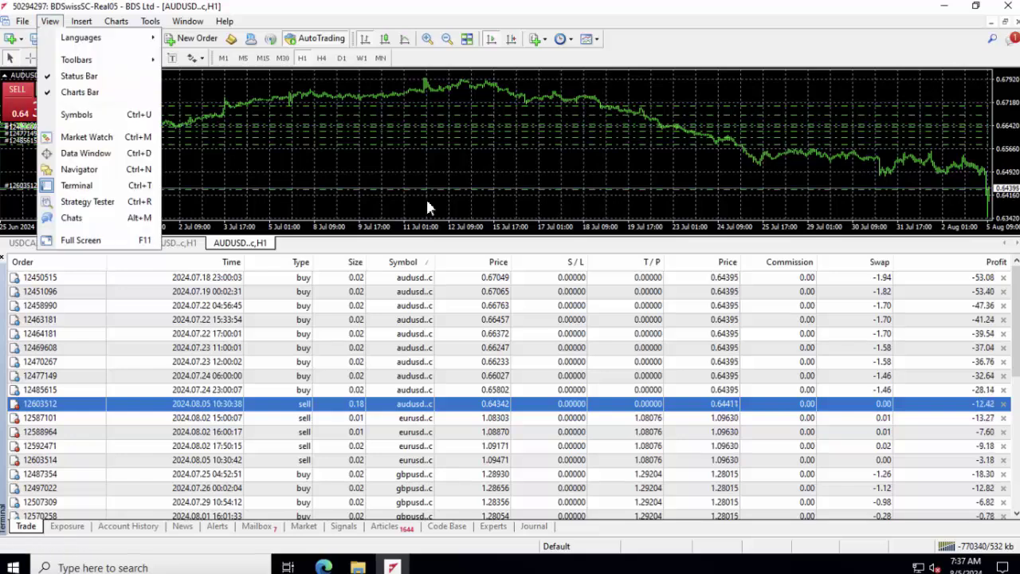
pyautogui.press('Down')
pyautogui.press('Down')
pyautogui.press('Down')
pyautogui.press('Down')
pyautogui.press('Up')
pyautogui.press('Up')
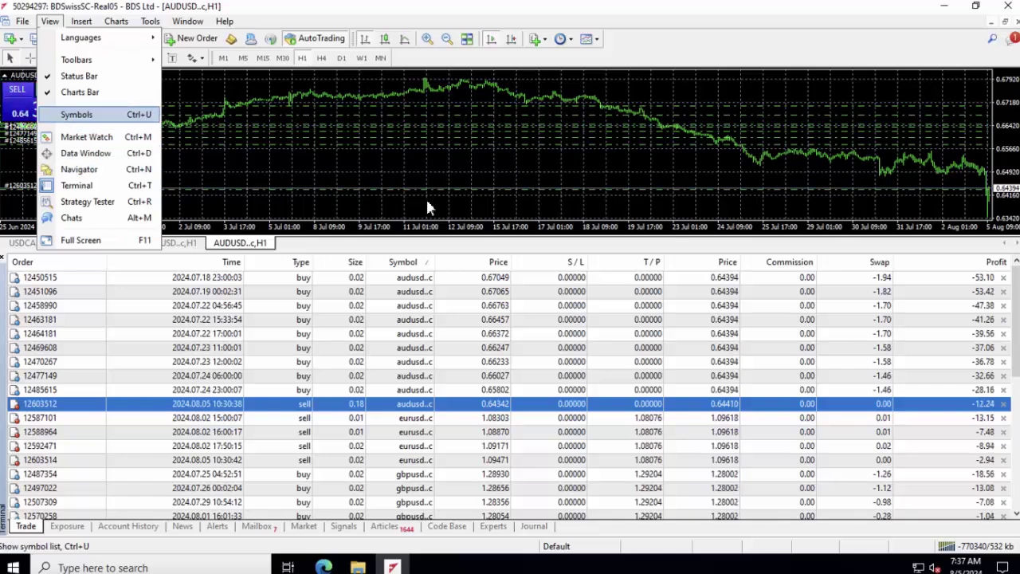
pyautogui.press('Down')
pyautogui.press('Up')
pyautogui.press('Down')
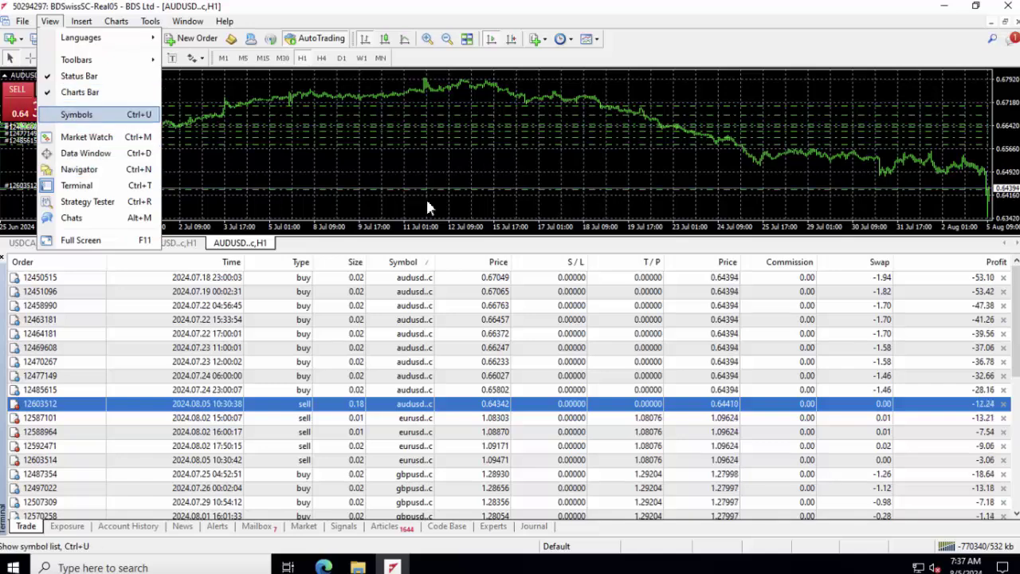
pyautogui.press('Up')
pyautogui.press('Down')
pyautogui.press('Right')
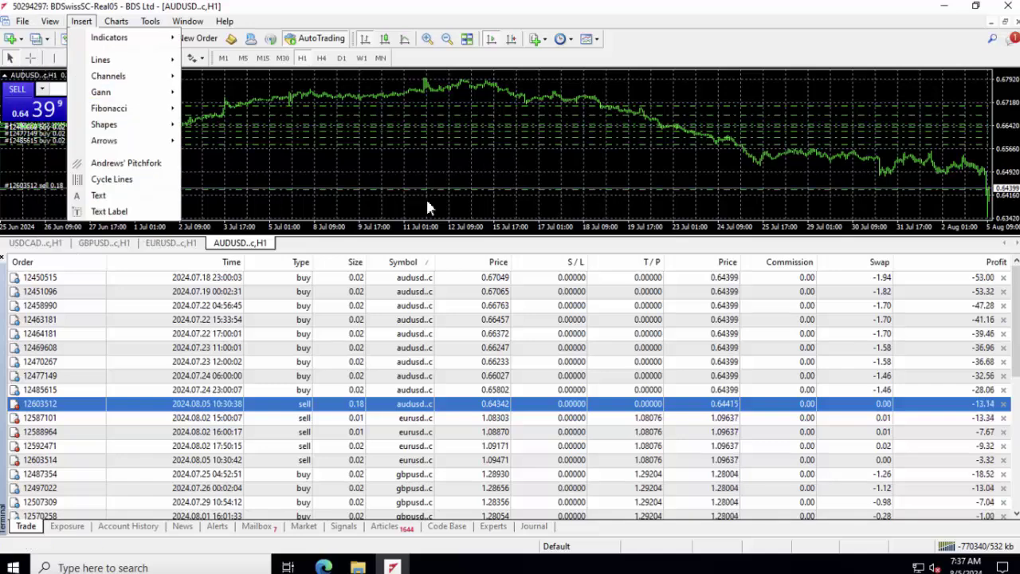
pyautogui.press('Down')
pyautogui.press('Down')
pyautogui.press('Down')
pyautogui.press('Down')
pyautogui.press('Down')
pyautogui.press('Down')
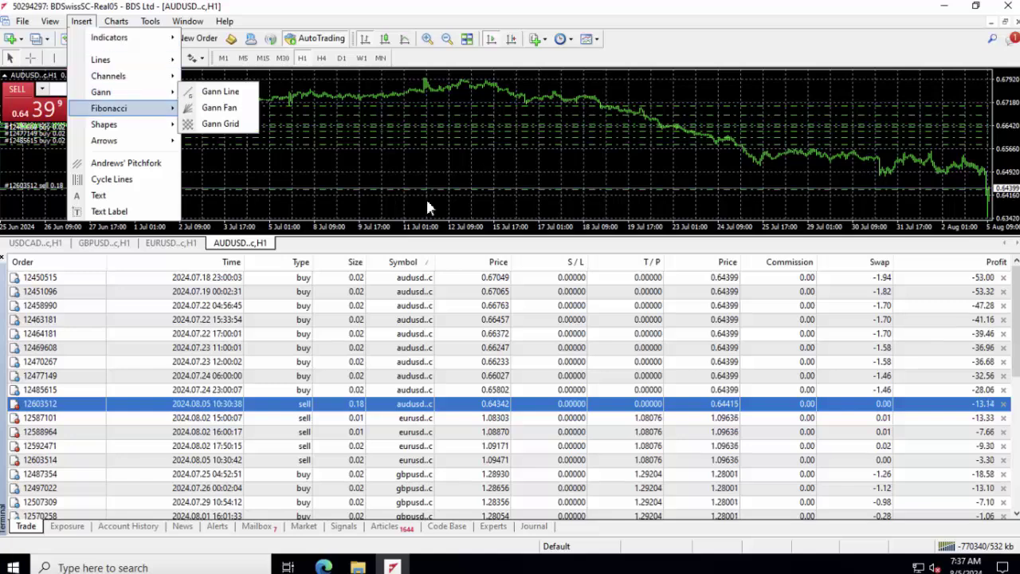
pyautogui.press('Right')
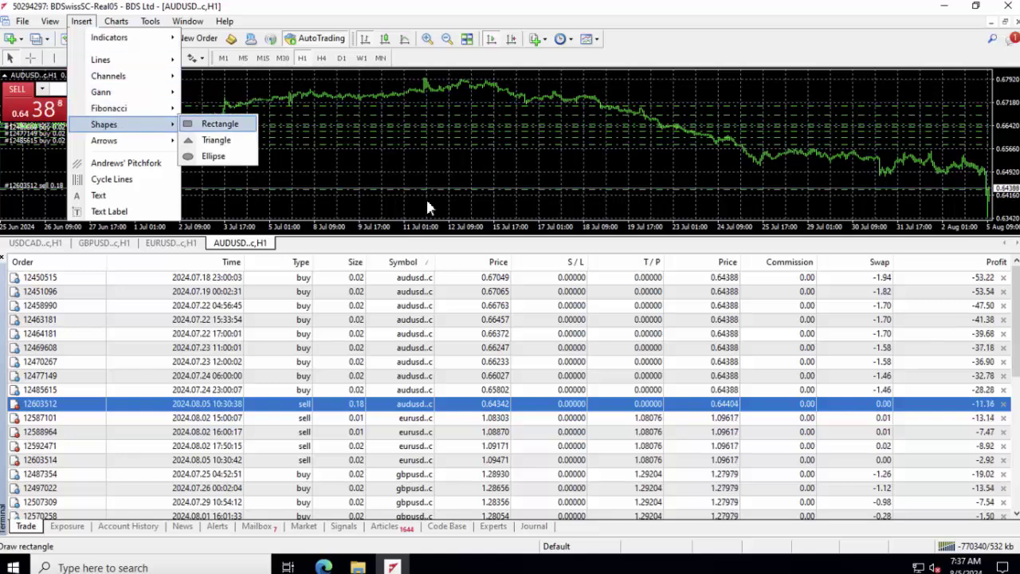
pyautogui.press('Return')
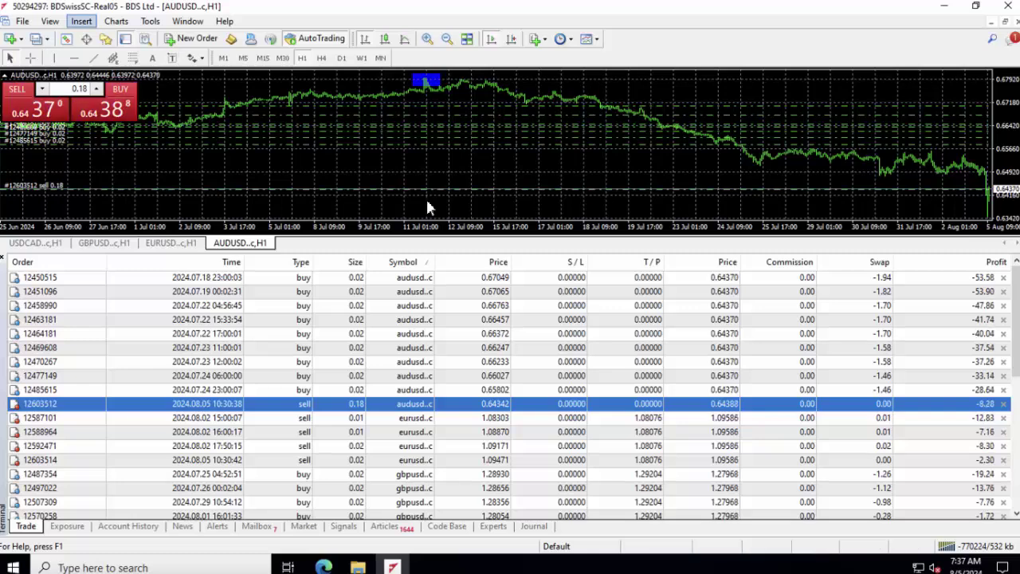
# Step: Mark the latest AUDUSD low around 5 August on the H1 chart with a second small rectangle
pyautogui.hotkey('alt', 'v')
pyautogui.press('Down')
pyautogui.press('Down')
pyautogui.press('Down')
pyautogui.press('Down')
pyautogui.press('Down')
pyautogui.press('Down')
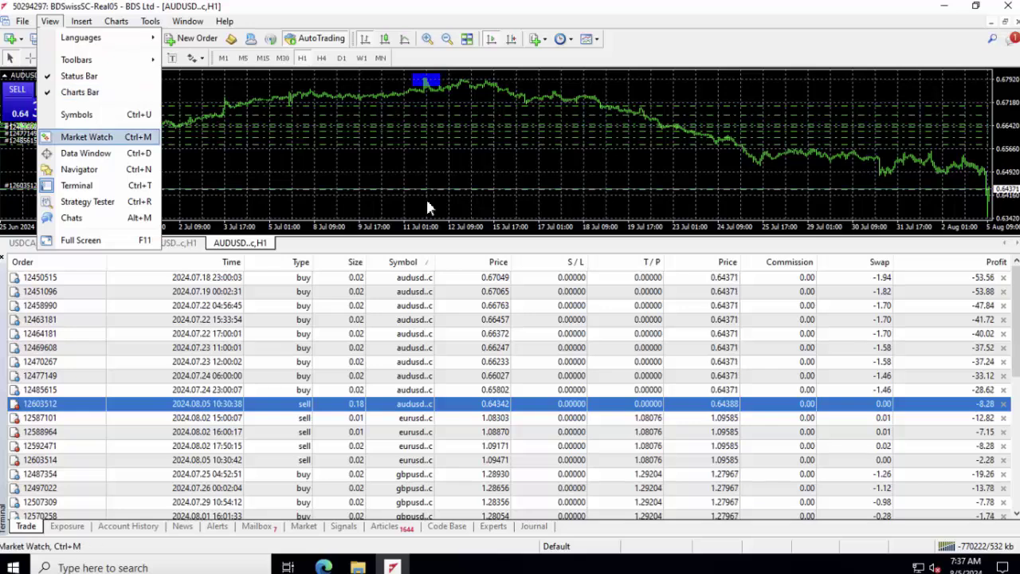
pyautogui.press('Up')
pyautogui.press('Right')
pyautogui.press('Down')
pyautogui.press('Down')
pyautogui.press('Down')
pyautogui.press('Down')
pyautogui.press('Down')
pyautogui.press('Down')
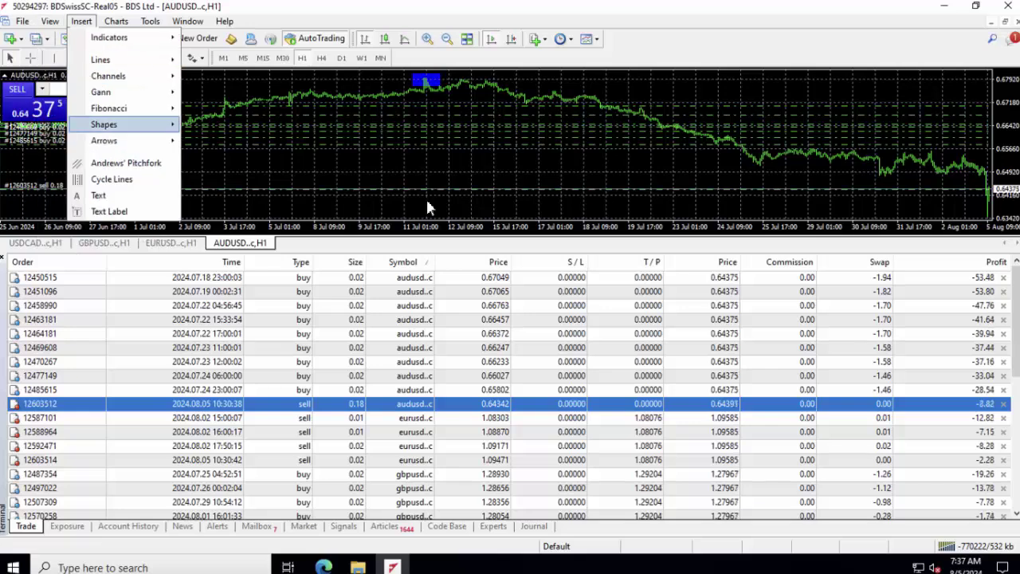
pyautogui.press('Right')
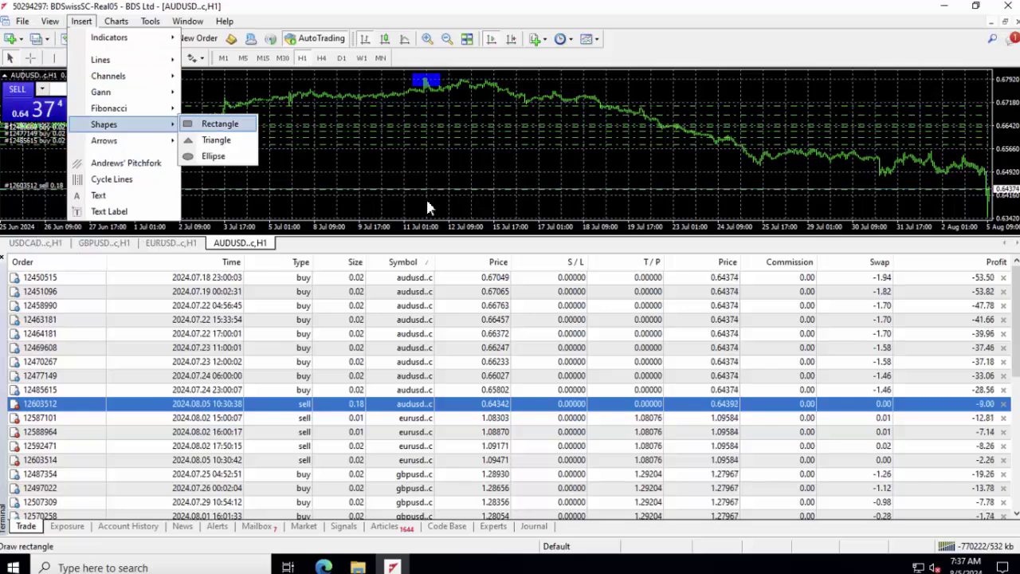
pyautogui.press('Return')
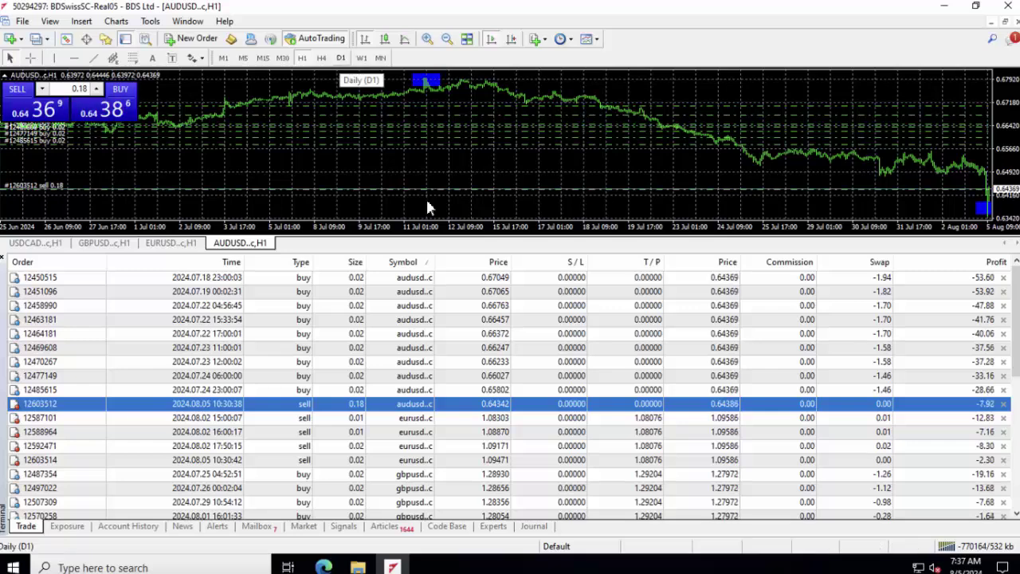
# Step: Switch the AUDUSD chart to the H4 timeframe and mark the mid-April lows with a flat, wide rectangle
pyautogui.click(321, 57)
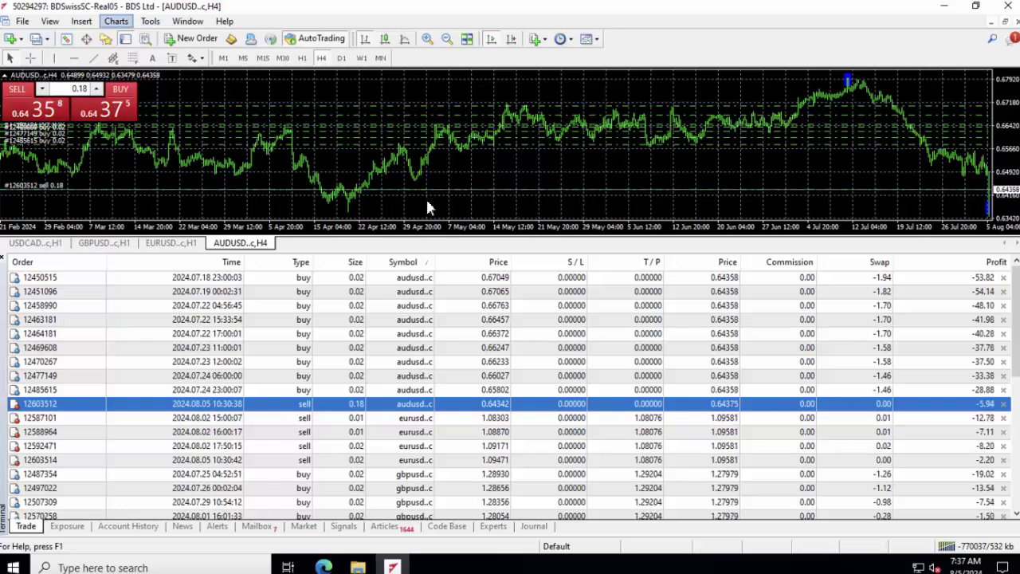
pyautogui.hotkey('alt', 'i')
pyautogui.press('Down')
pyautogui.press('Down')
pyautogui.press('Down')
pyautogui.press('Down')
pyautogui.press('Down')
pyautogui.press('Down')
pyautogui.press('Right')
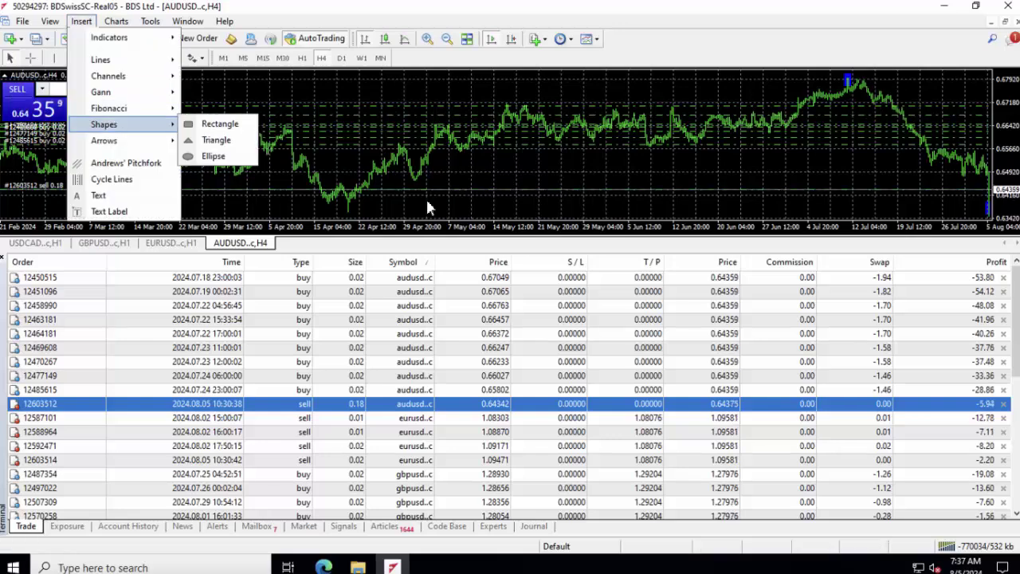
pyautogui.press('Return')
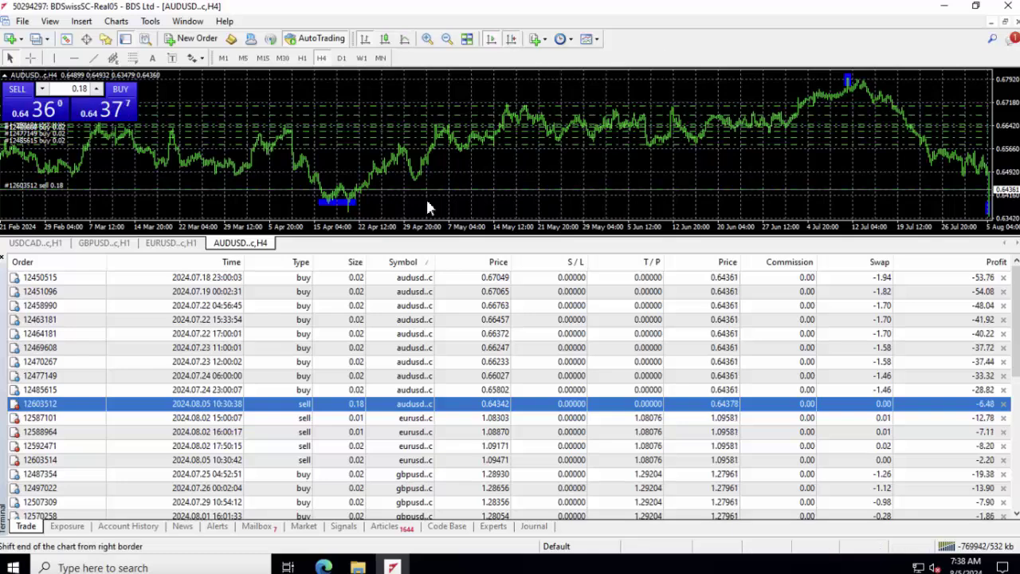
# Step: Turn on chart shift for the AUDUSD H4 chart to leave empty space after the latest bar
pyautogui.click(511, 38)
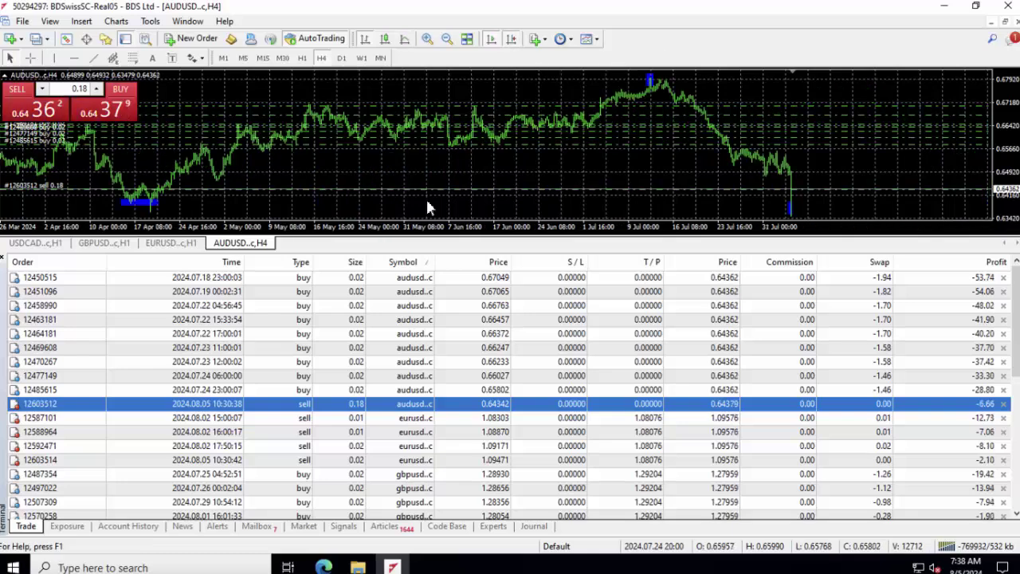